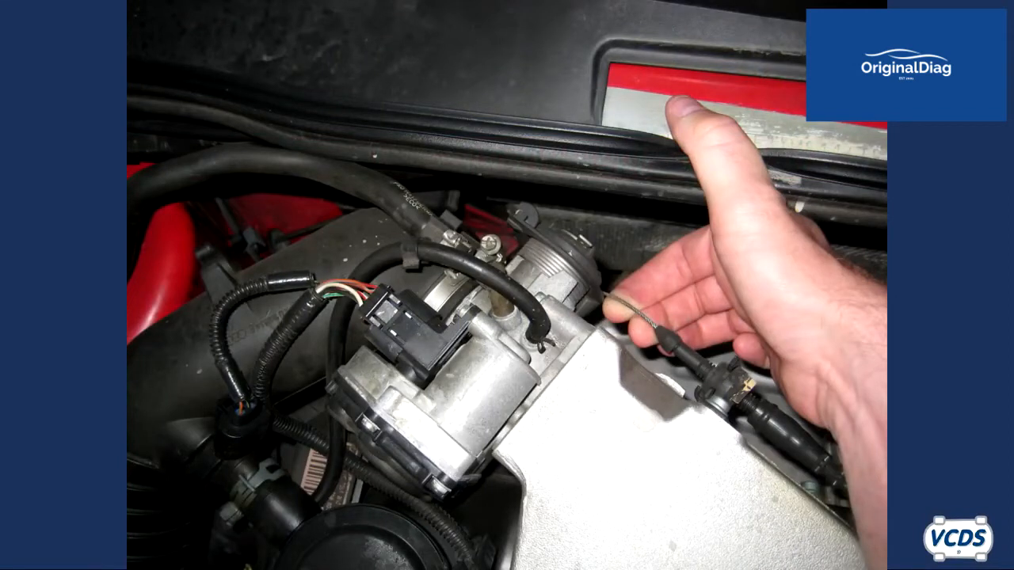
- Run the 01-Engine controller's basic setting for group 098, and close the controller
left_click(297, 255)
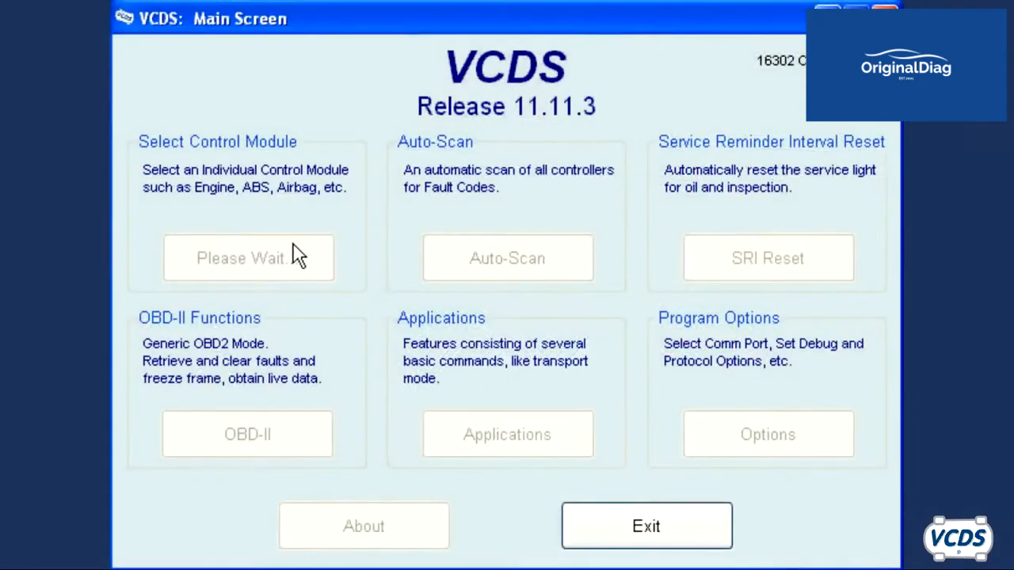
left_click(297, 197)
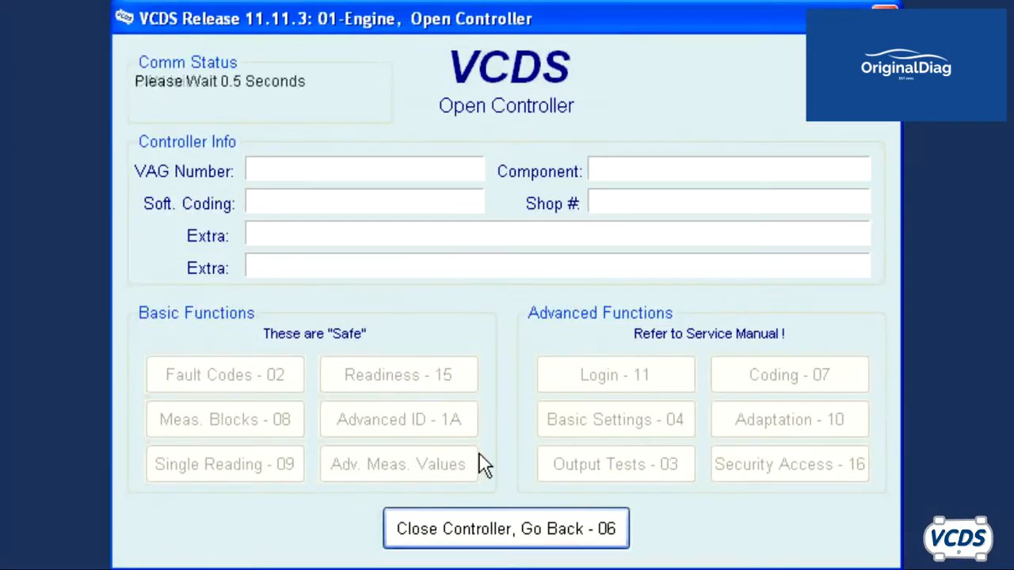
left_click(559, 423)
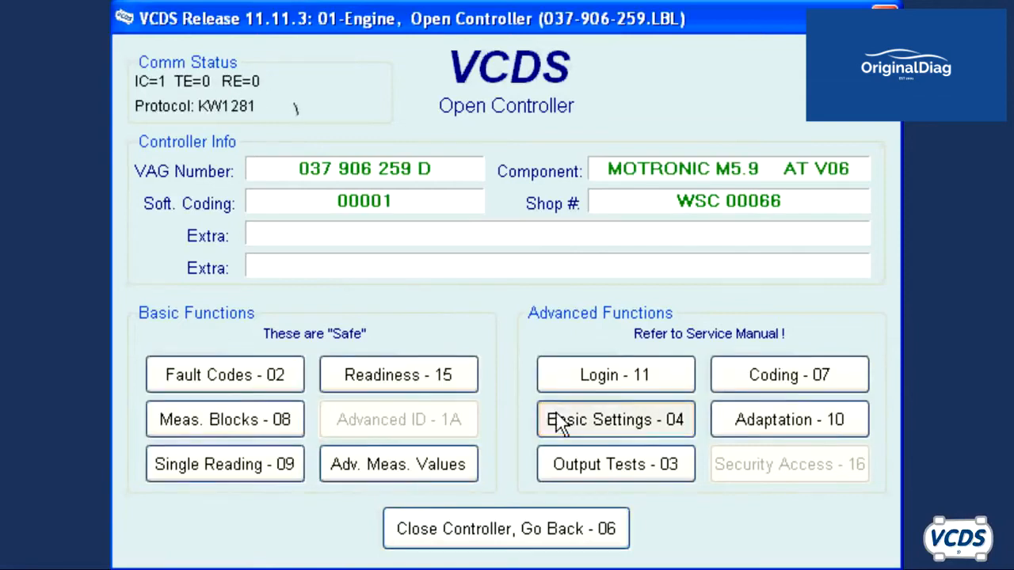
type("098")
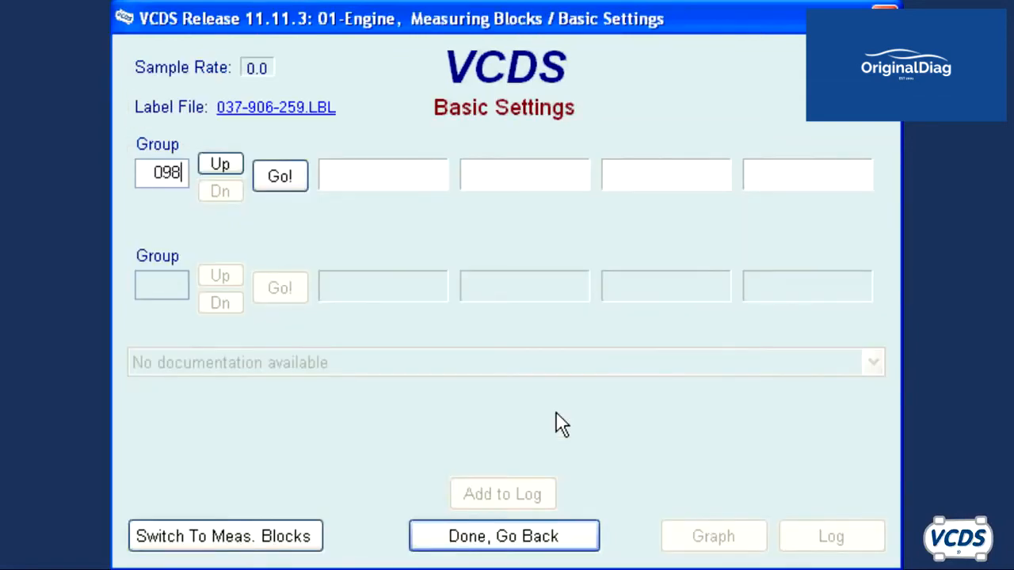
left_click(285, 178)
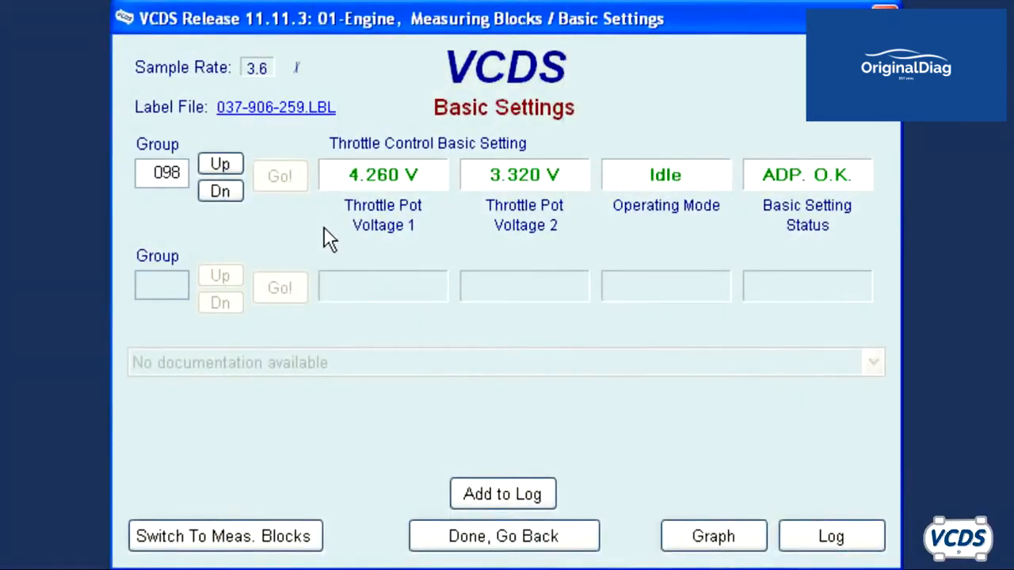
left_click(431, 547)
left_click(434, 553)
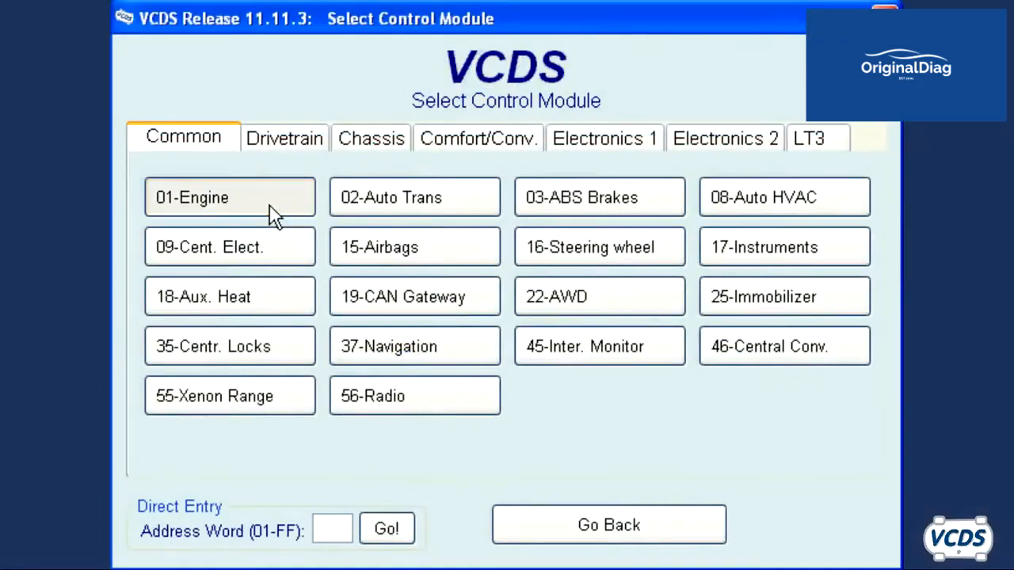
- Open the 01-Engine controller's basic settings and load group 060 for the electronic throttle adaptation
left_click(269, 212)
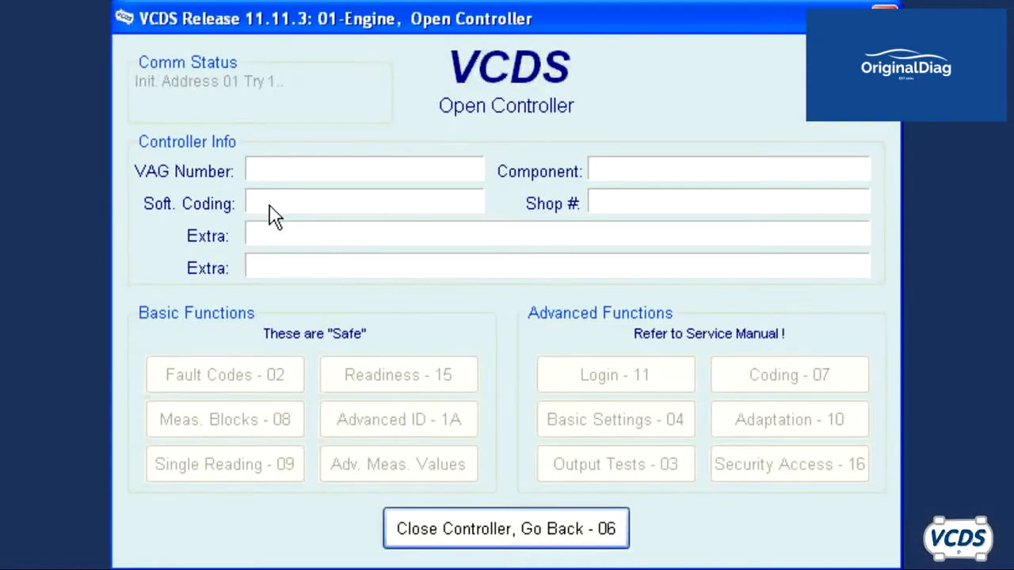
left_click(550, 416)
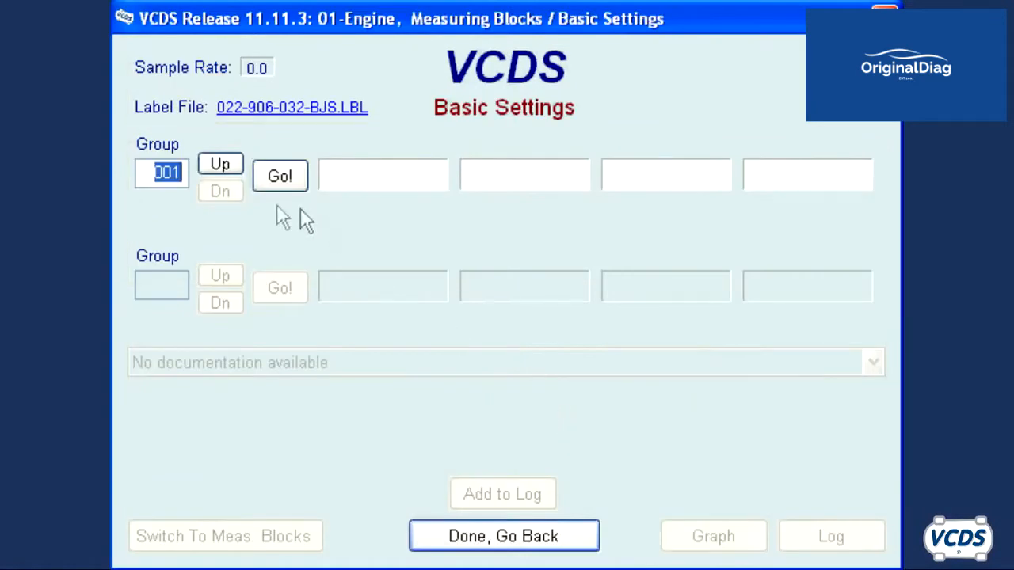
type("060")
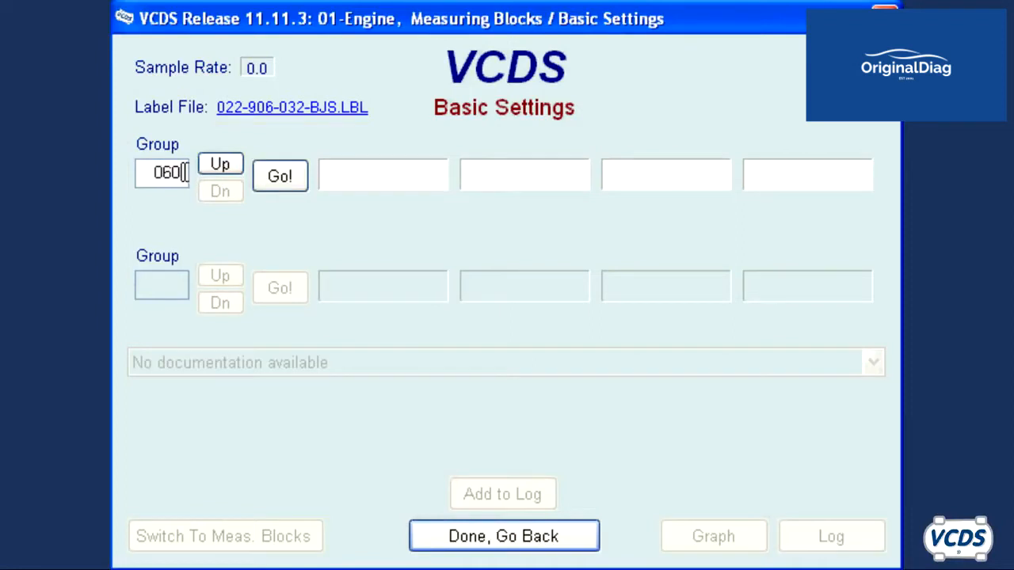
left_click(284, 187)
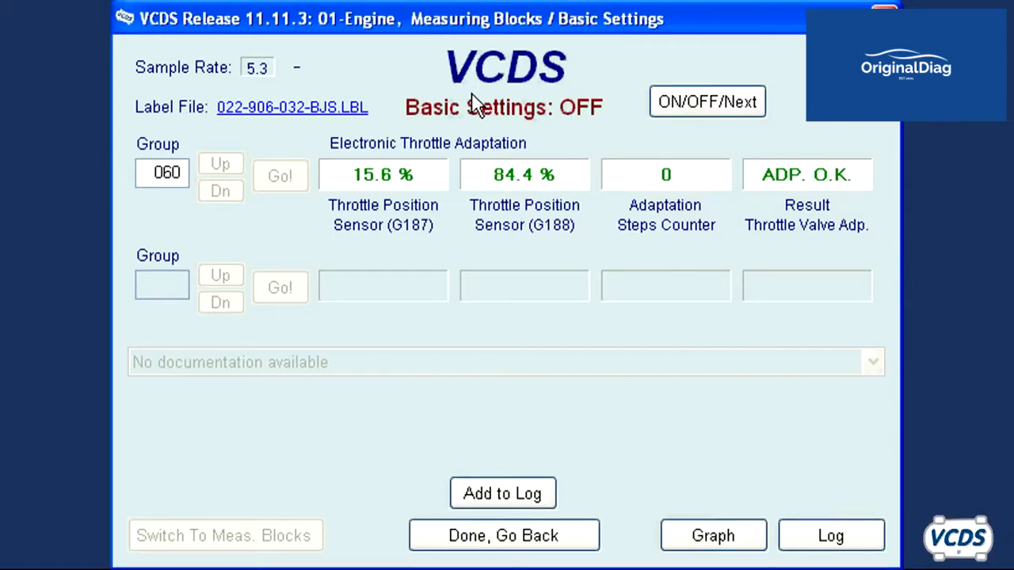
- Activate the group 060 throttle adaptation, switch it off once it has run, and close the engine controller
left_click(665, 102)
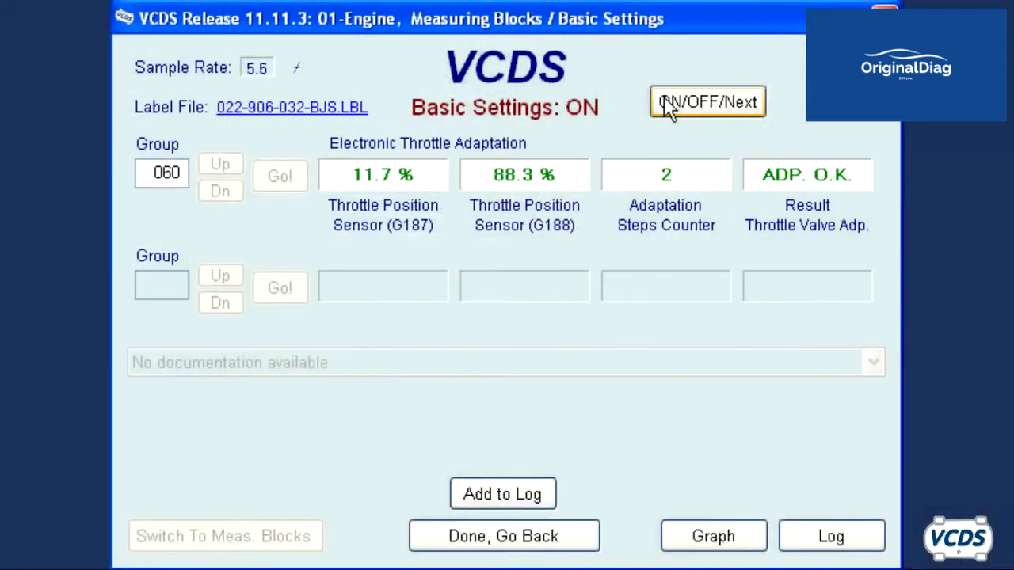
left_click(669, 108)
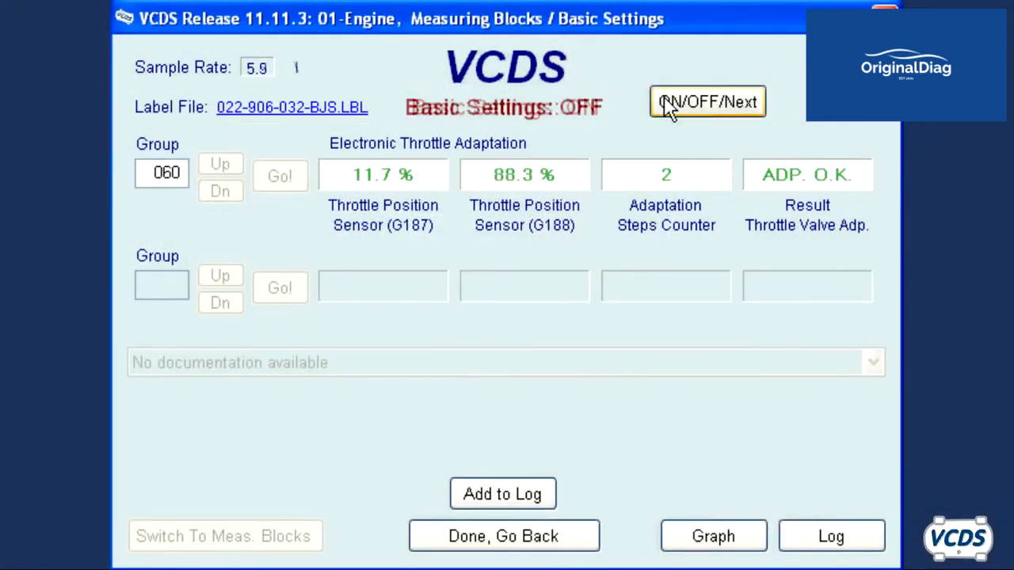
left_click(584, 536)
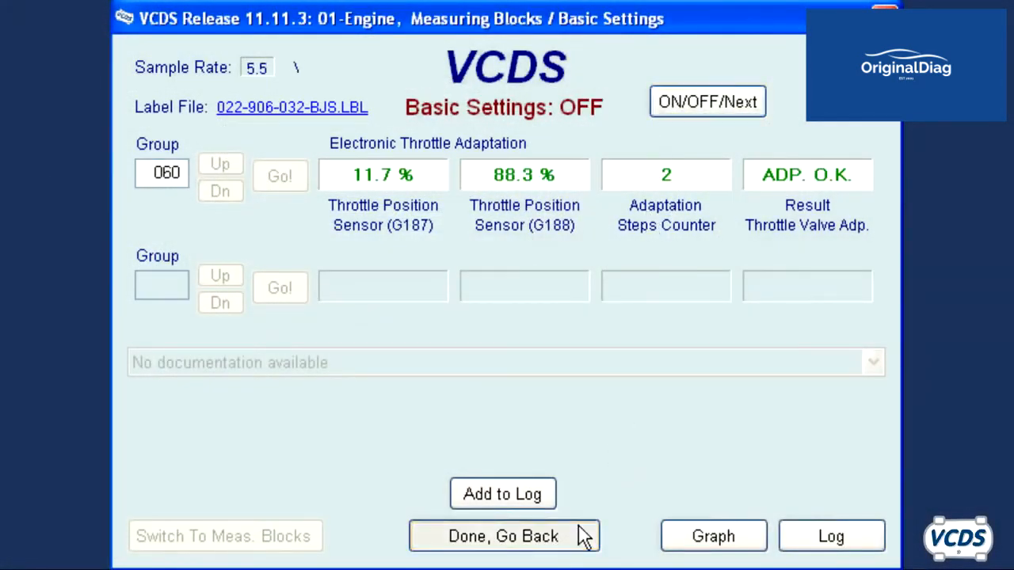
left_click(584, 536)
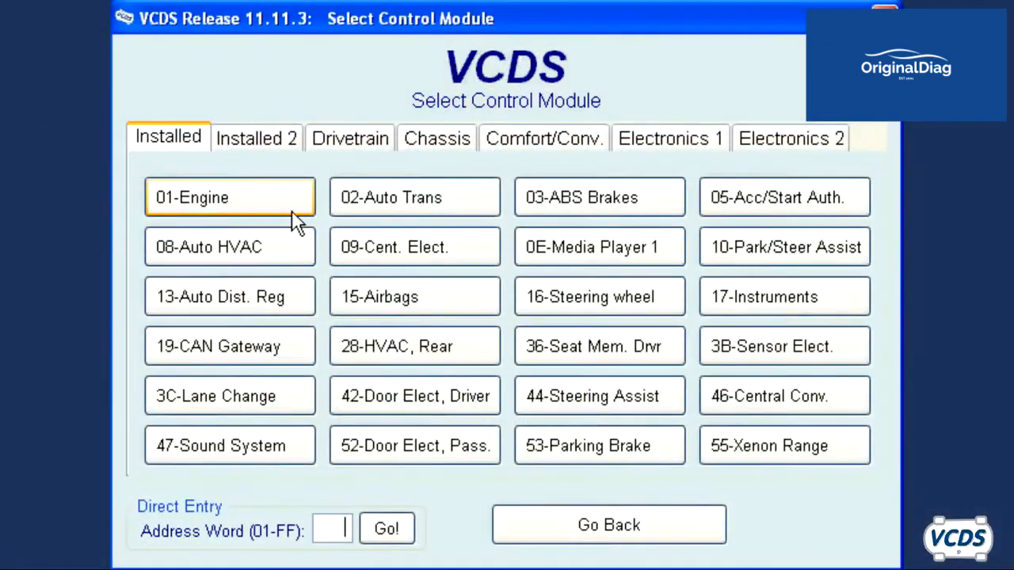
- Open the 01-Engine controller's basic settings and select "Test of throttle valve adaptation" as the documented setting
left_click(297, 222)
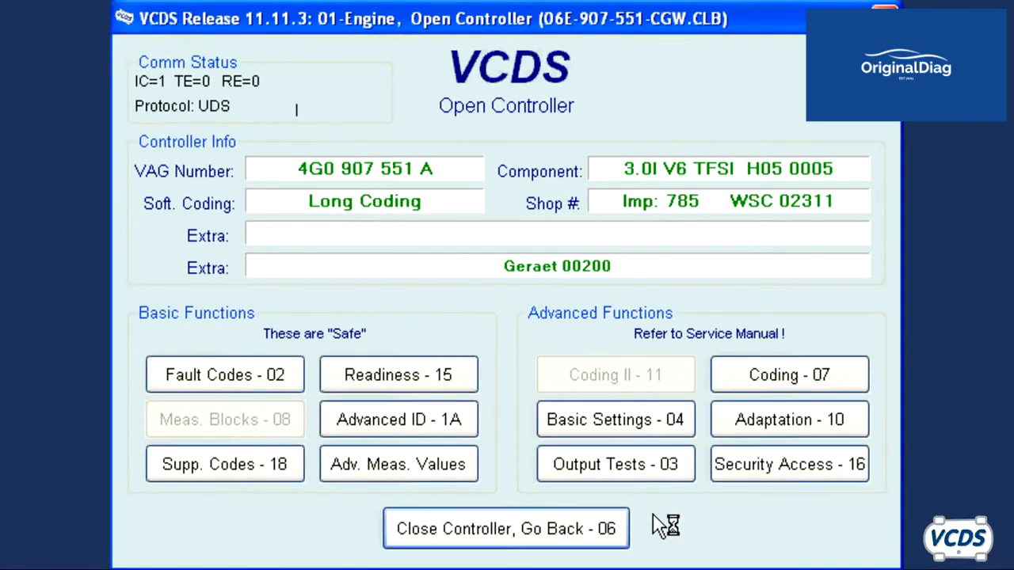
left_click(654, 427)
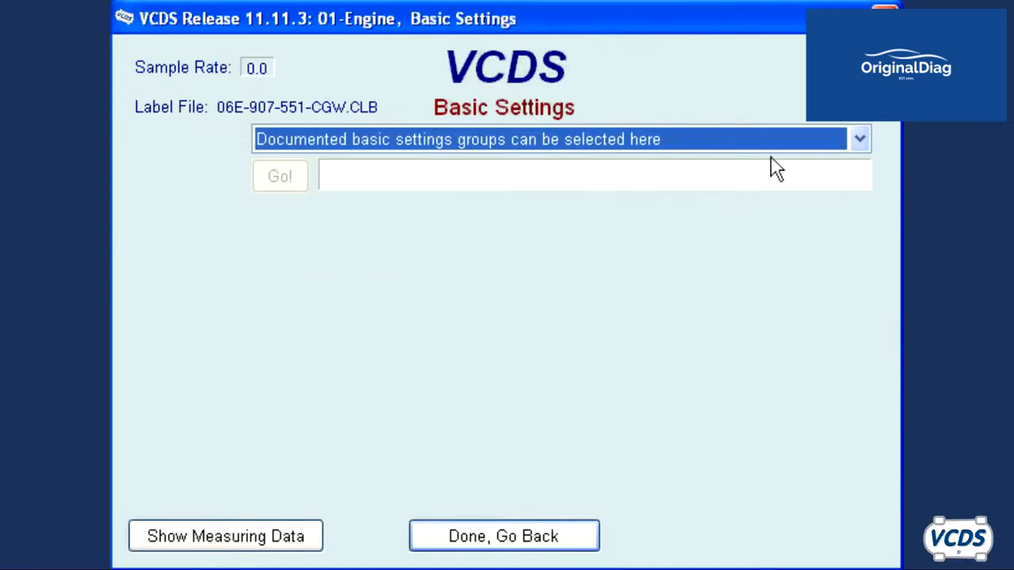
left_click(790, 147)
key("Down")
key("Down")
key("Down")
key("Down")
key("Down")
key("Down")
key("Down")
key("Down")
key("Down")
key("Down")
key("Down")
key("Down")
key("Down")
key("Down")
key("Down")
key("Down")
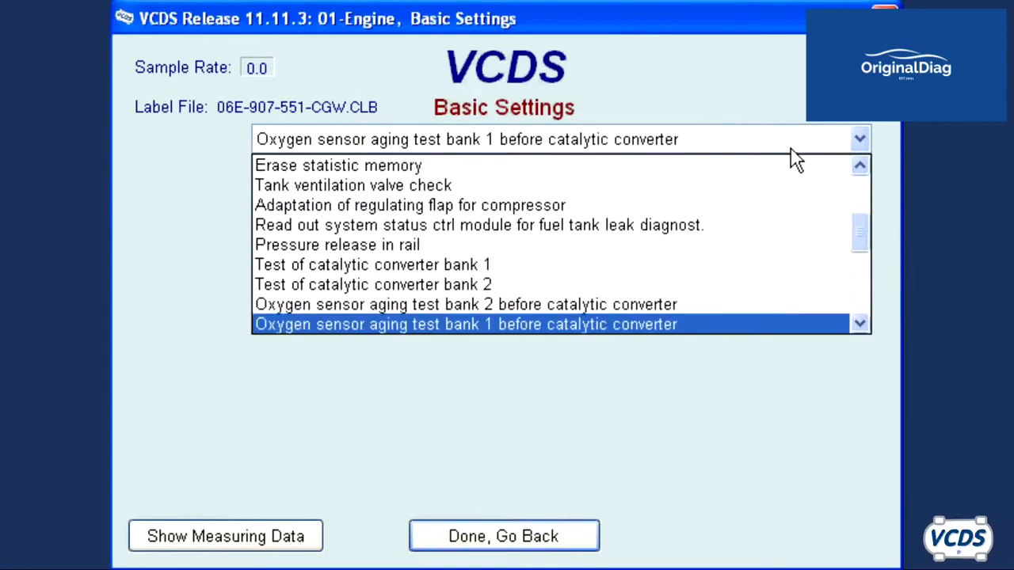
key("Down")
key("Down")
key("Down")
key("Down")
key("Down")
key("Down")
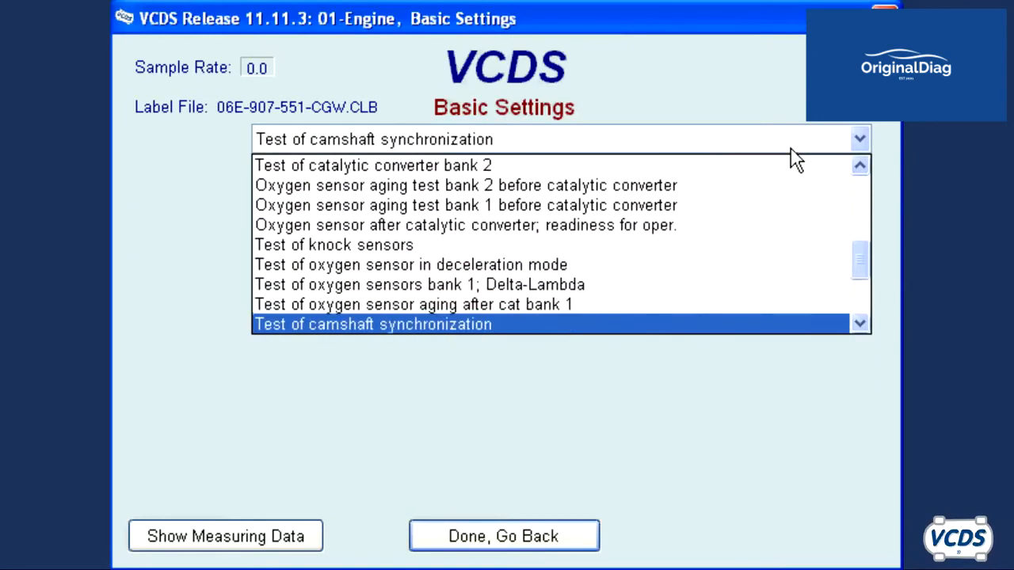
key("Down")
key("Down")
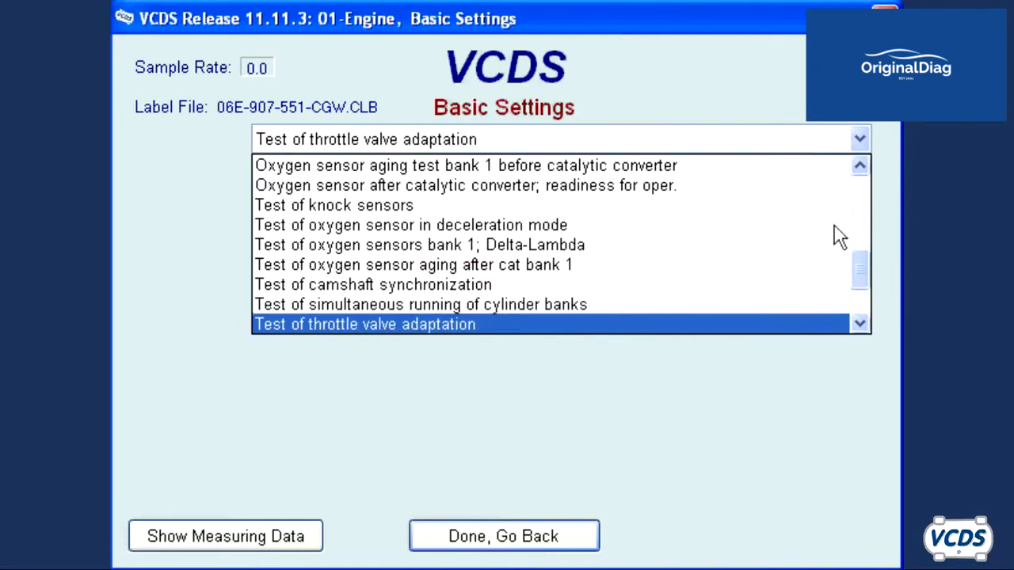
left_click(750, 324)
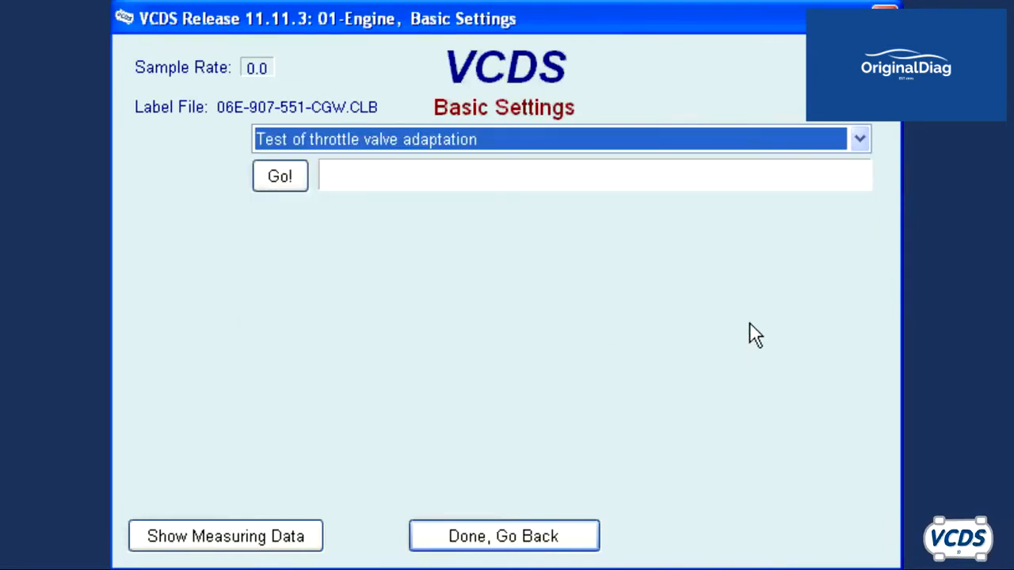
- Run the selected throttle valve adaptation test, stop it once it has finished, and close the controller
left_click(278, 187)
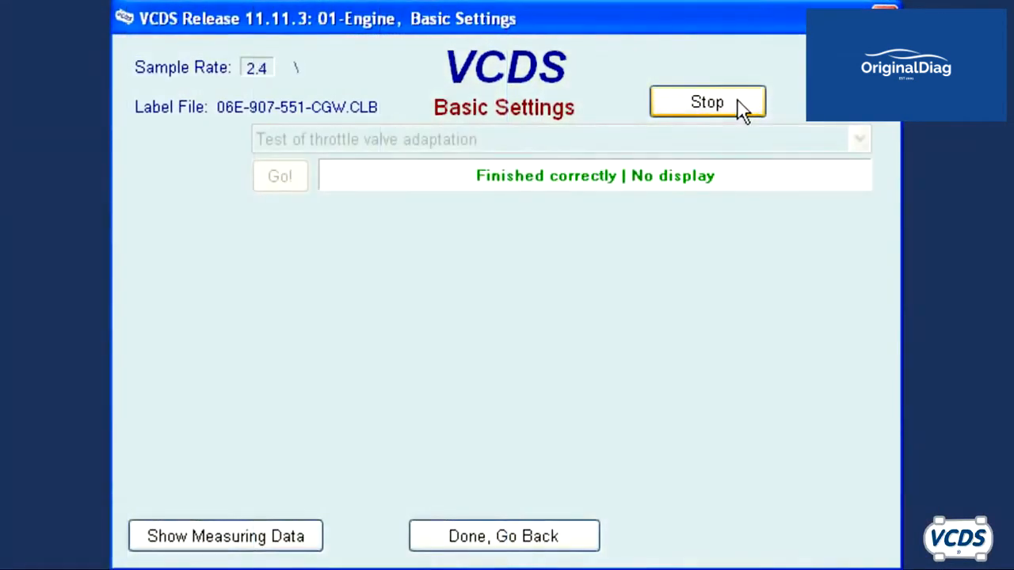
left_click(740, 107)
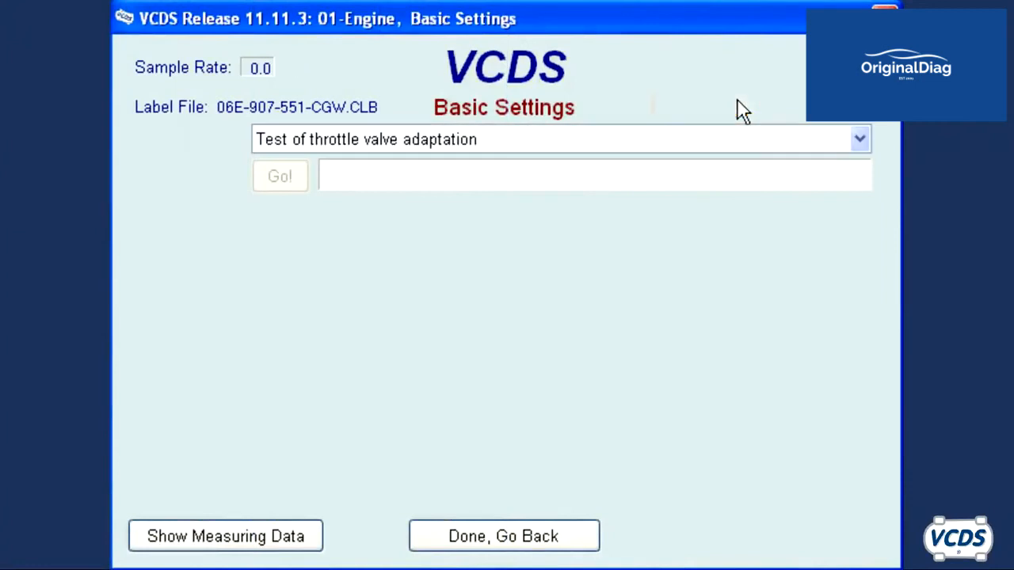
left_click(516, 547)
left_click(513, 546)
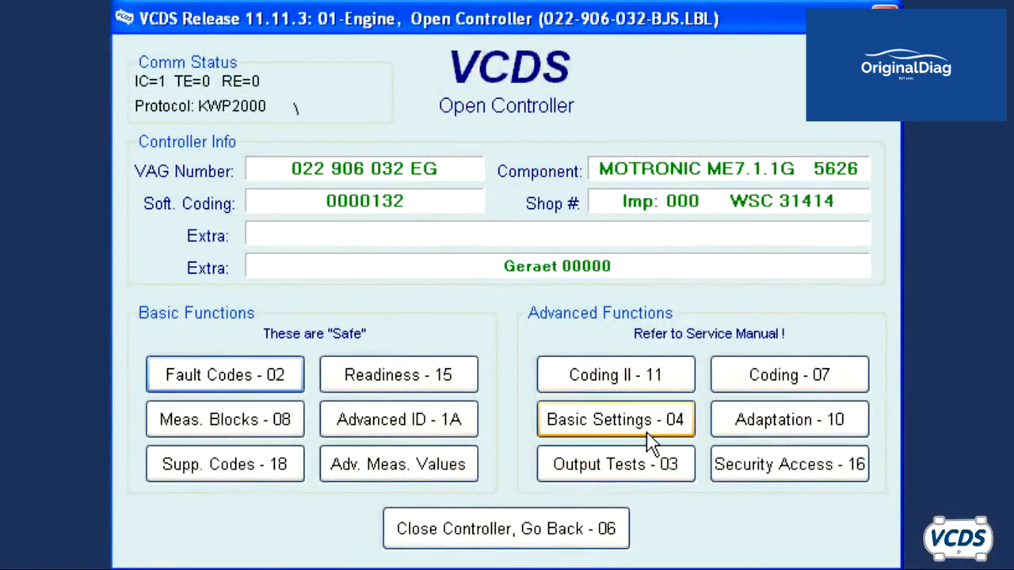
- Try to run the throttle adaptation with group 060 in the engine's basic settings, and leave basic settings
left_click(651, 446)
type("060")
key("Return")
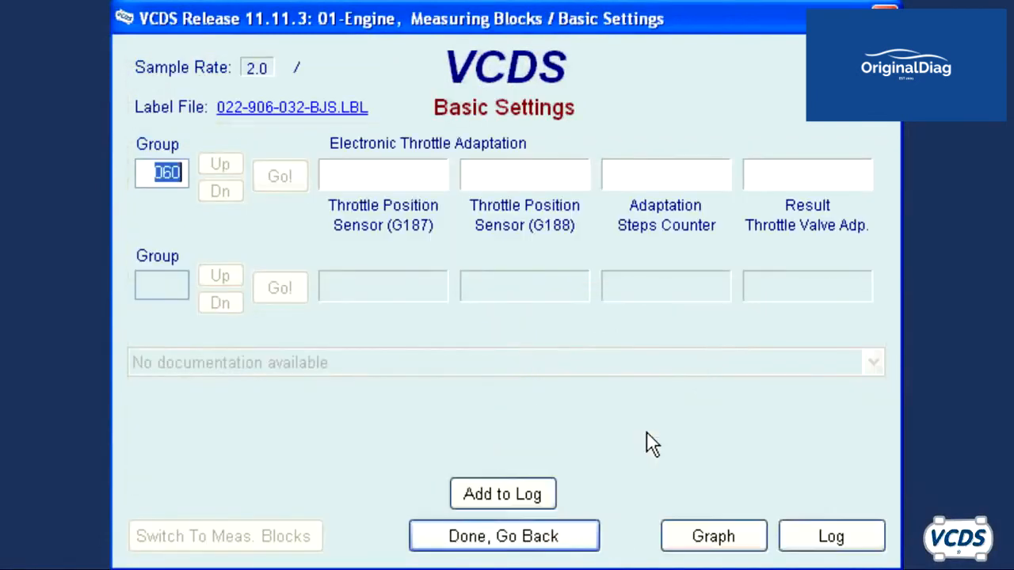
left_click(748, 105)
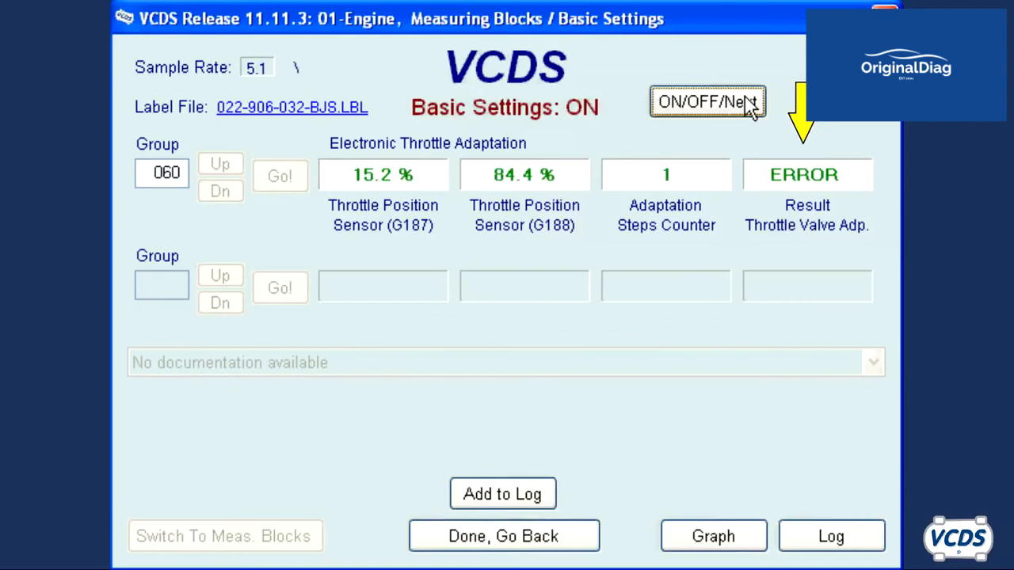
left_click(503, 536)
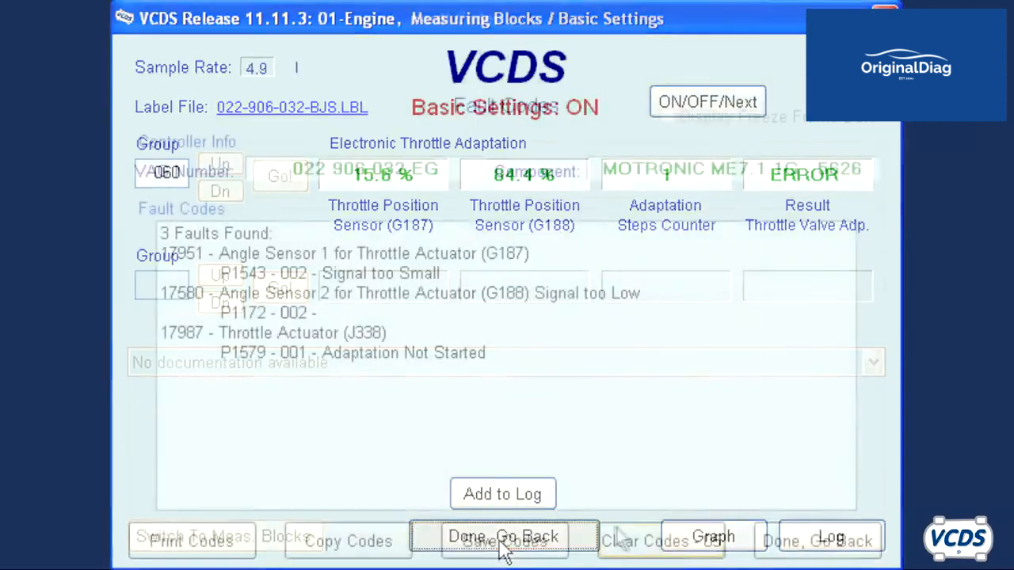
- Erase the engine controller's stored fault codes, repeating the confirmed erase until the list is clear
left_click(618, 542)
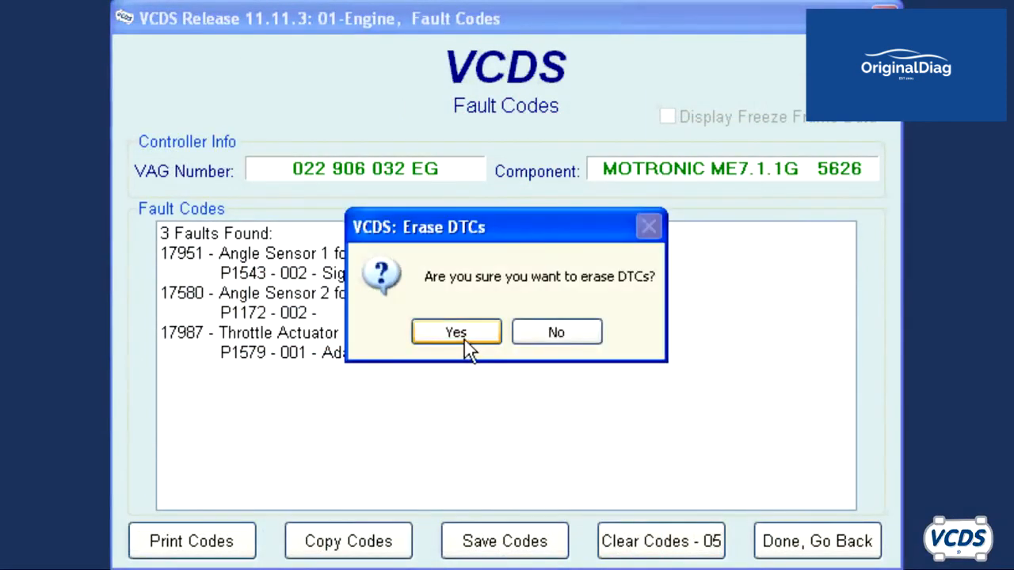
left_click(466, 347)
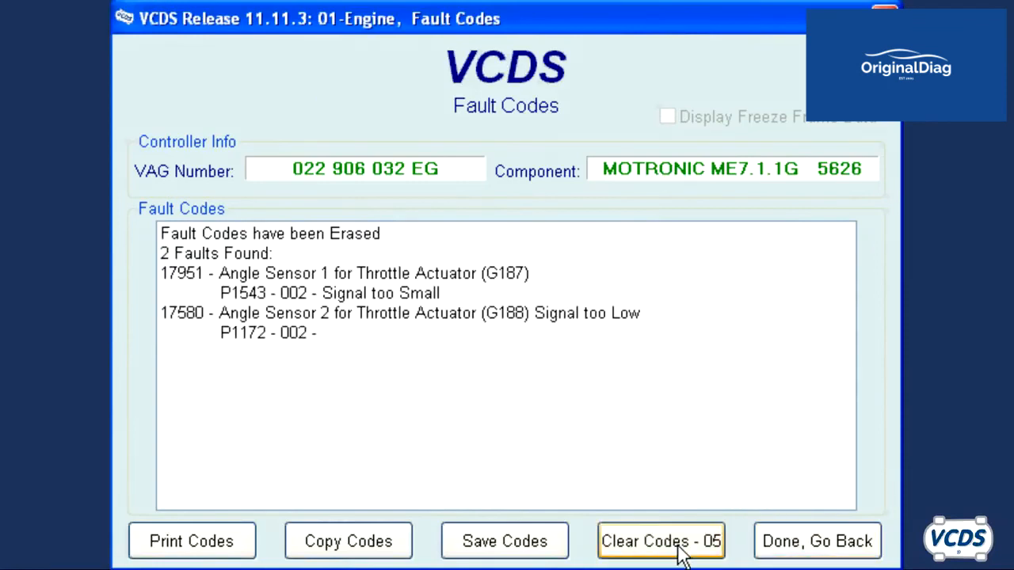
left_click(680, 553)
left_click(471, 340)
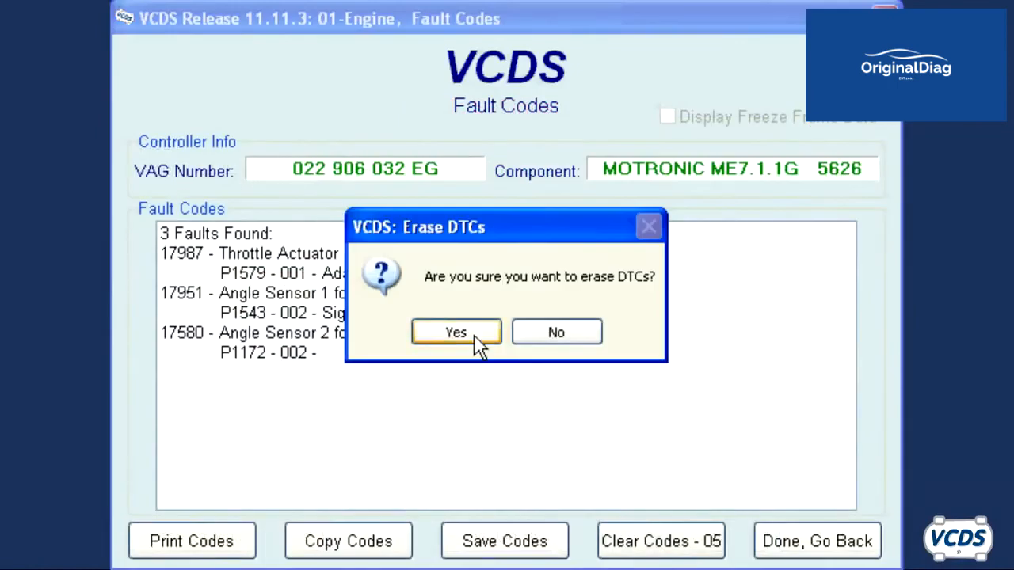
left_click(473, 336)
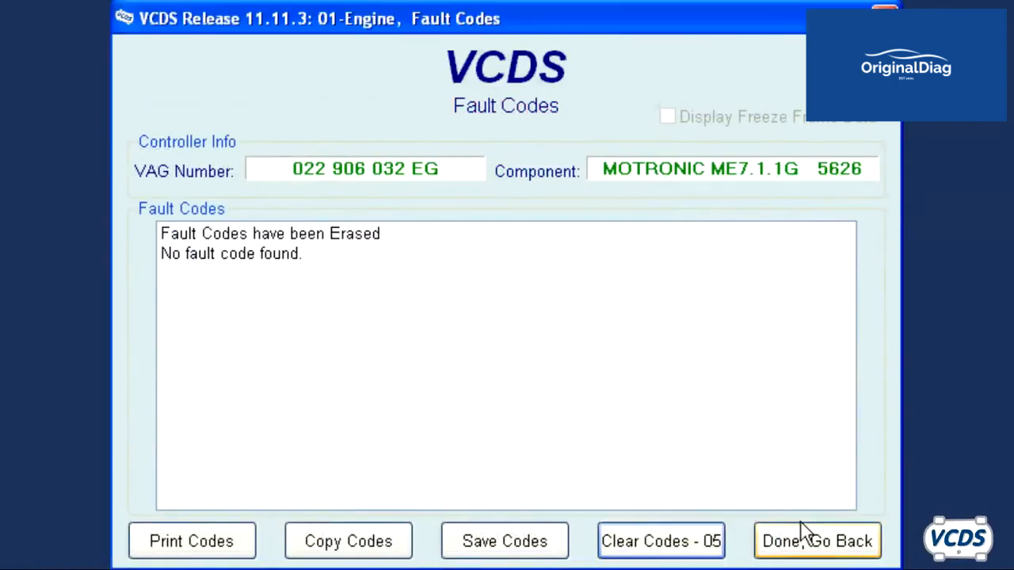